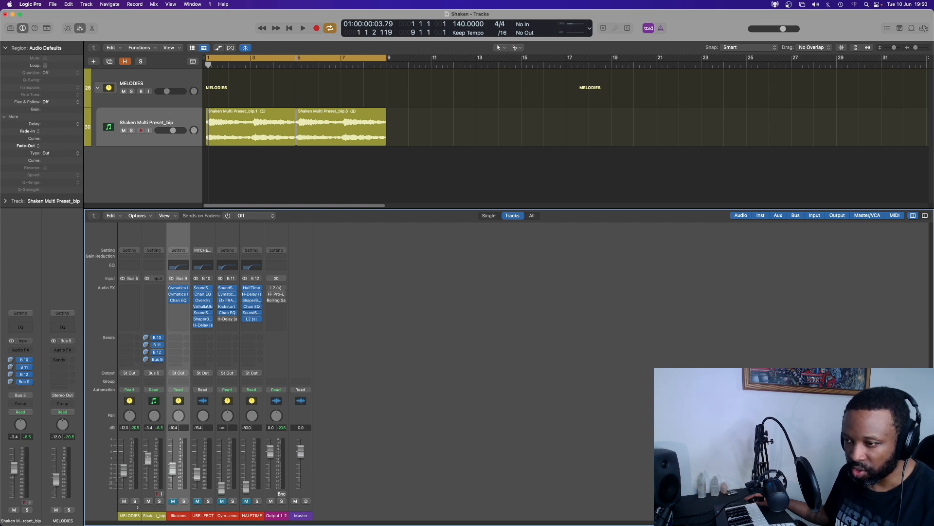
Pull the Shaken Multi Preset track's volume fader down to −∞.
{"action": "left_click_drag", "start_coordinate": [148, 456], "coordinate": [148, 458]}
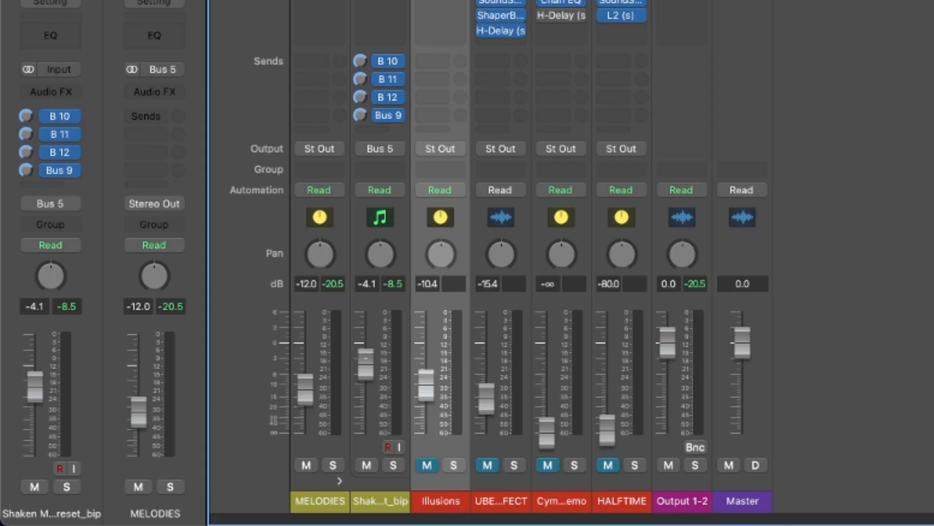
{"action": "left_click_drag", "start_coordinate": [365, 362], "coordinate": [366, 431]}
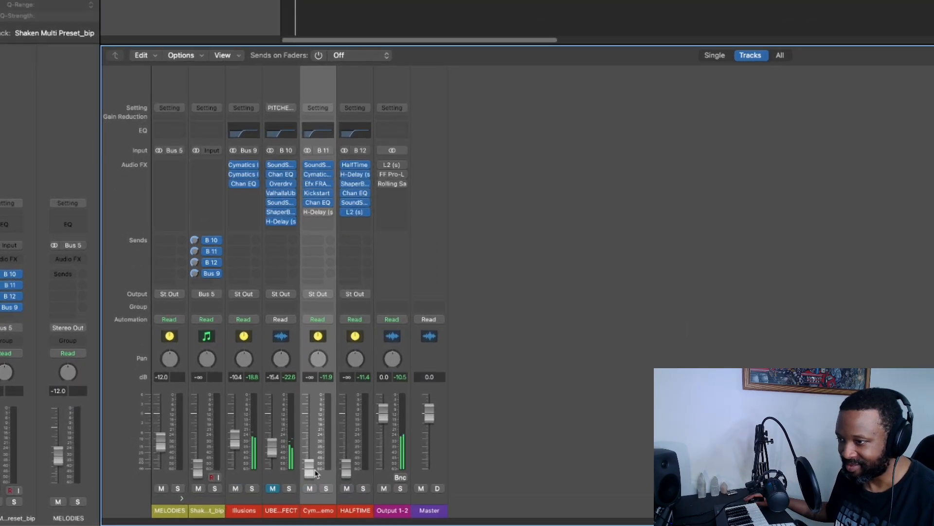
Audition the Cymatics memo, HALFTIME and UBER EFFECT returns during playback by toggling their faders and mutes, leaving UBER EFFECT muted.
{"action": "left_click_drag", "start_coordinate": [222, 489], "coordinate": [222, 468]}
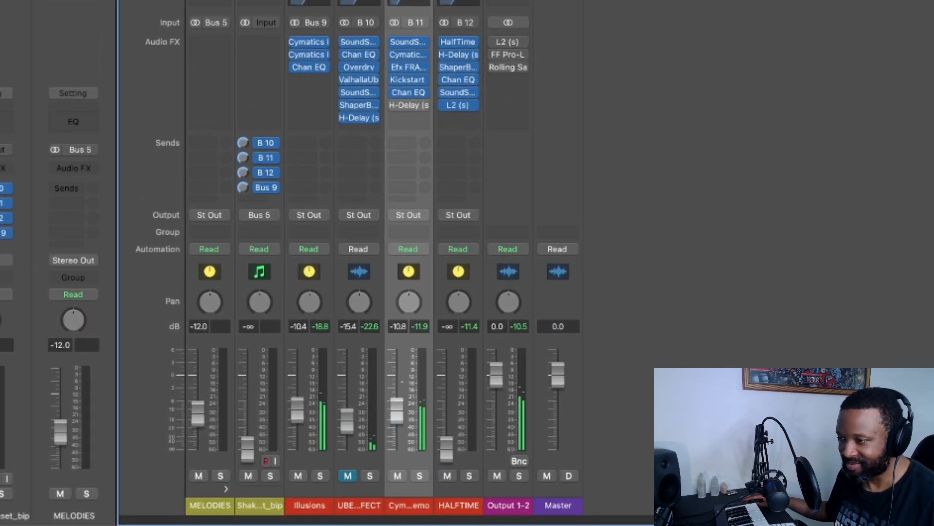
{"action": "left_click_drag", "start_coordinate": [397, 410], "coordinate": [446, 449]}
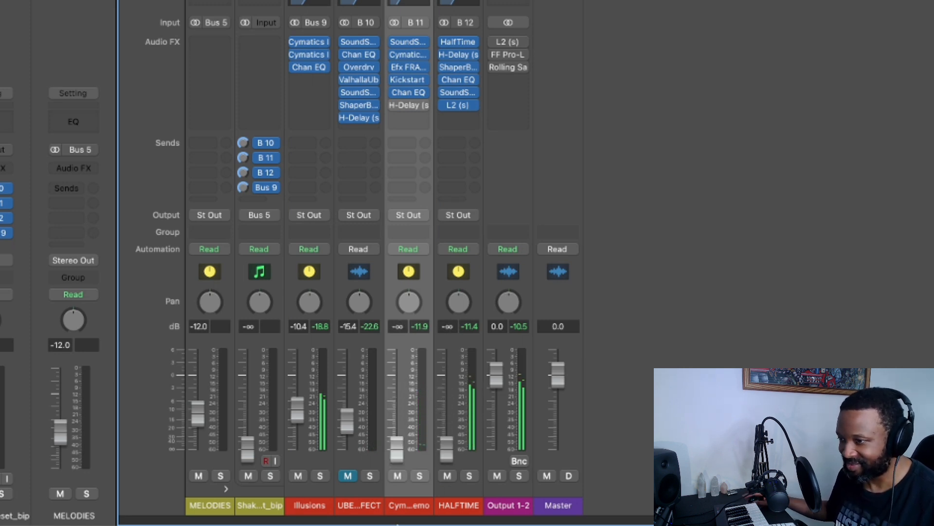
{"action": "left_click", "coordinate": [353, 467]}
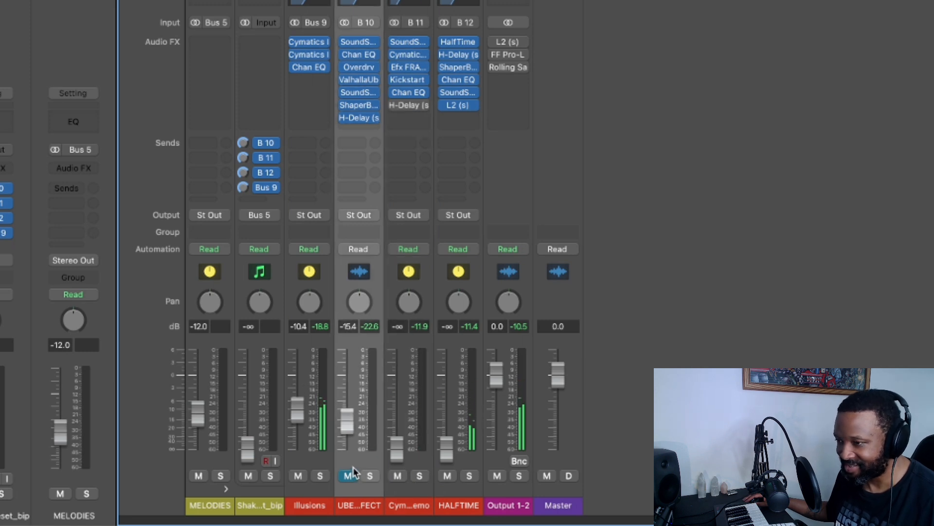
{"action": "left_click", "coordinate": [352, 474]}
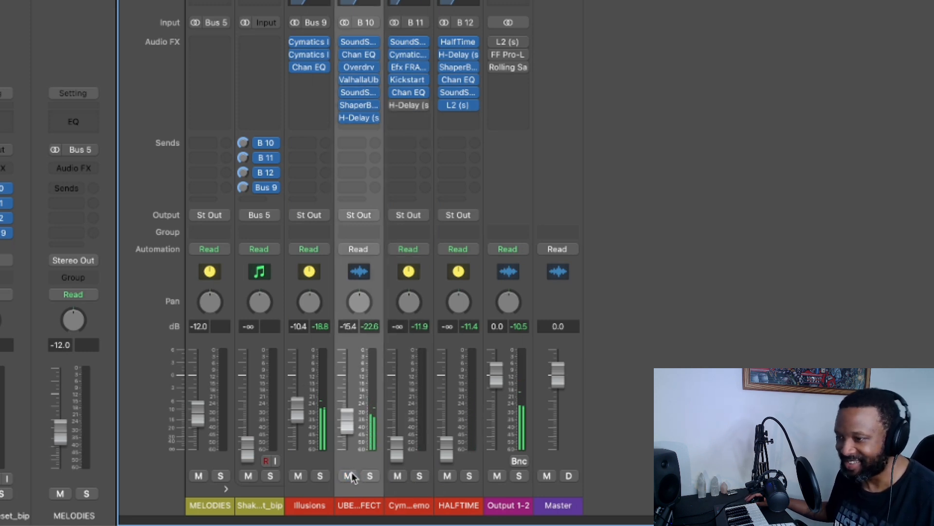
{"action": "left_click", "coordinate": [348, 476]}
{"action": "left_click_drag", "start_coordinate": [447, 447], "coordinate": [397, 448]}
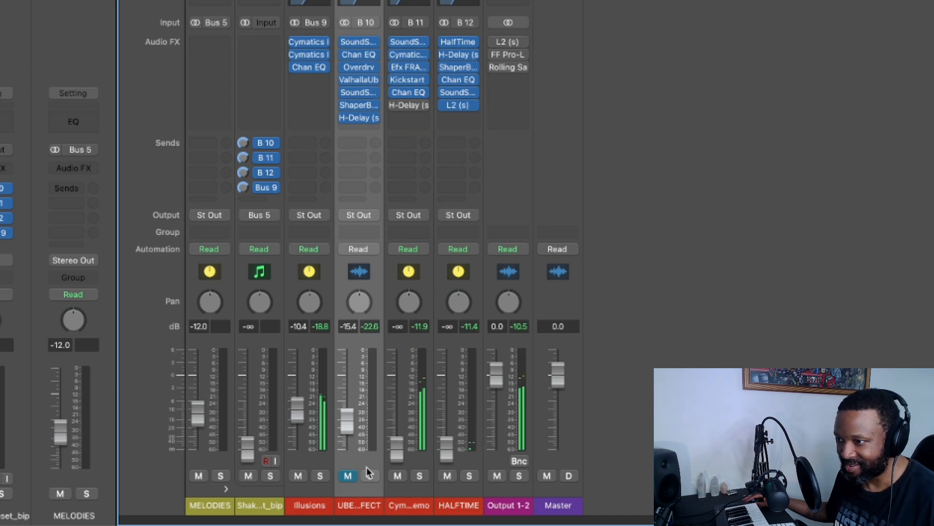
{"action": "left_click", "coordinate": [350, 476]}
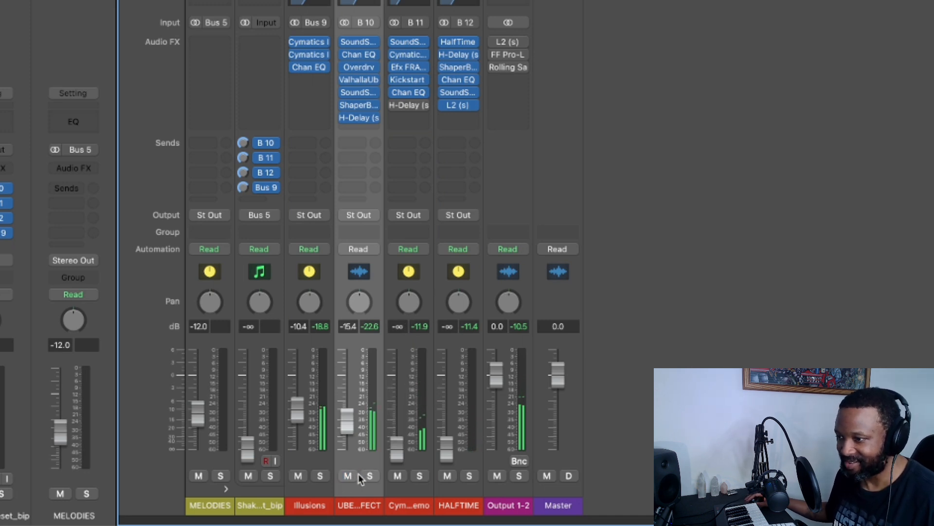
{"action": "left_click", "coordinate": [349, 476]}
{"action": "mouse_move", "coordinate": [447, 446]}
{"action": "left_mouse_down"}
{"action": "mouse_move", "coordinate": [446, 394]}
{"action": "mouse_move", "coordinate": [446, 448]}
{"action": "left_mouse_up"}
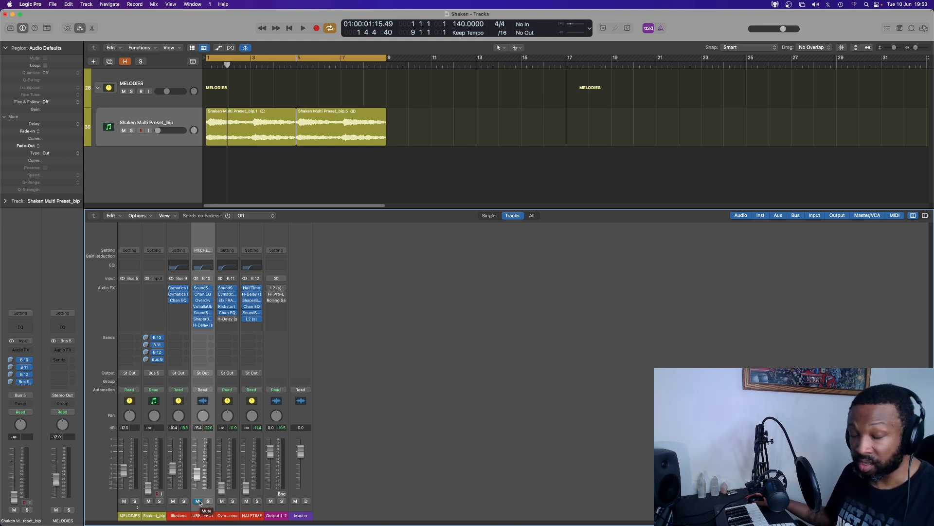
{"action": "left_click", "coordinate": [198, 500]}
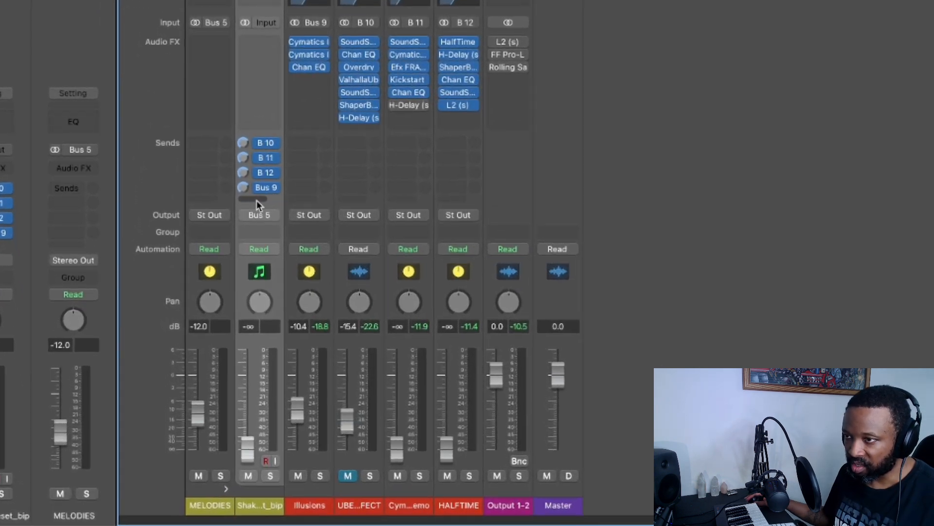
Add a send to Bus 13 on the Shaken Multi Preset track and set its send level to the default.
{"action": "left_click", "coordinate": [252, 199]}
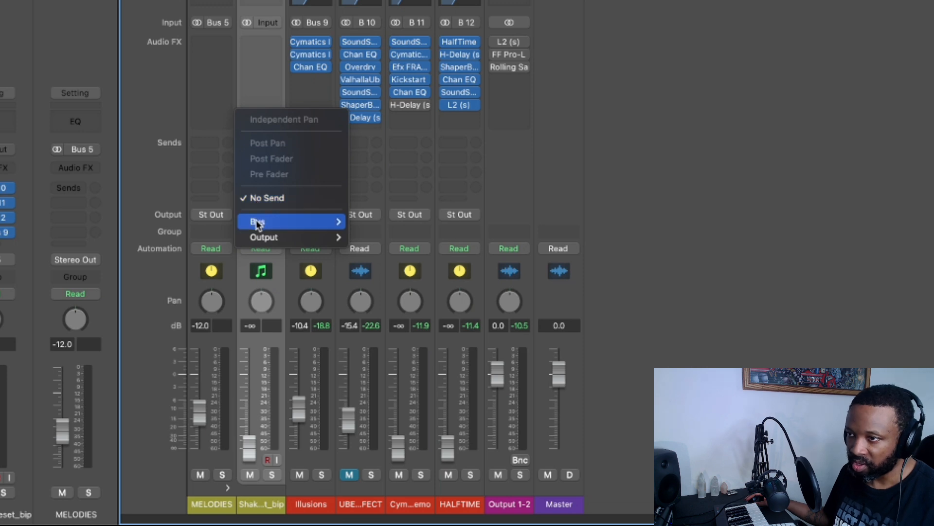
{"action": "mouse_move", "coordinate": [256, 221]}
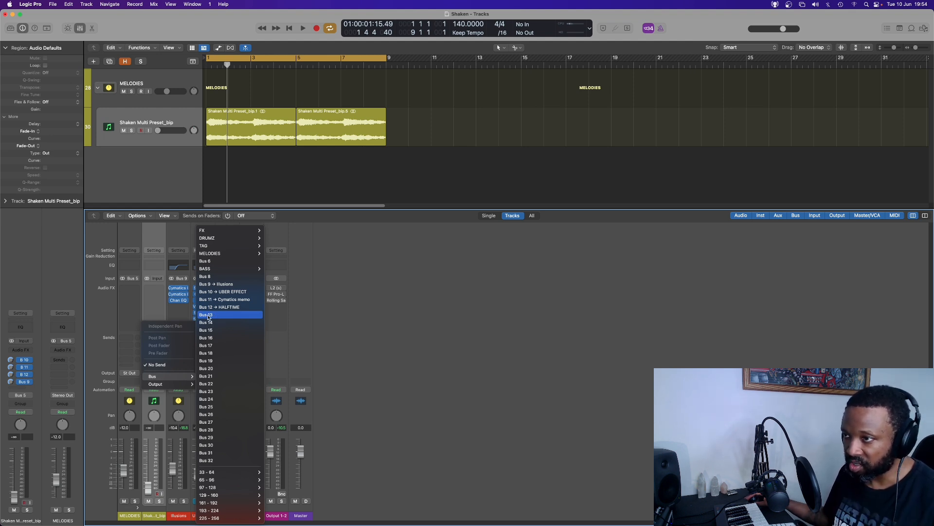
{"action": "left_click", "coordinate": [208, 315]}
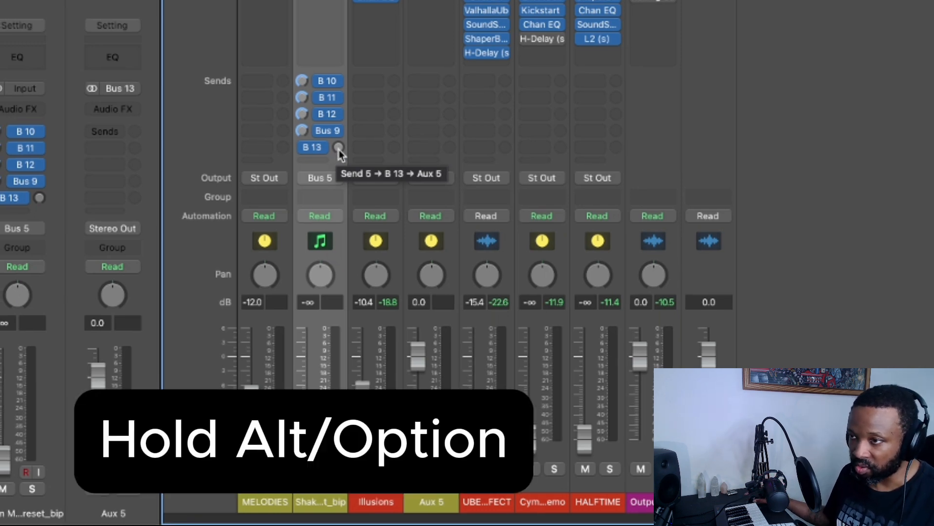
{"action": "left_click", "coordinate": [338, 148], "text": "alt"}
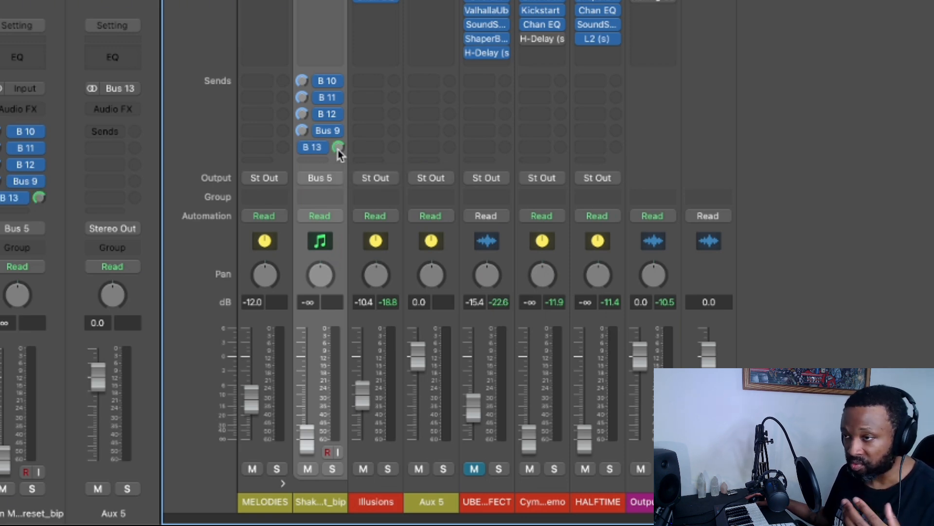
Switch the Shaken Multi Preset track's Bus 13 send to Pre Fader.
{"action": "mouse_move", "coordinate": [320, 151]}
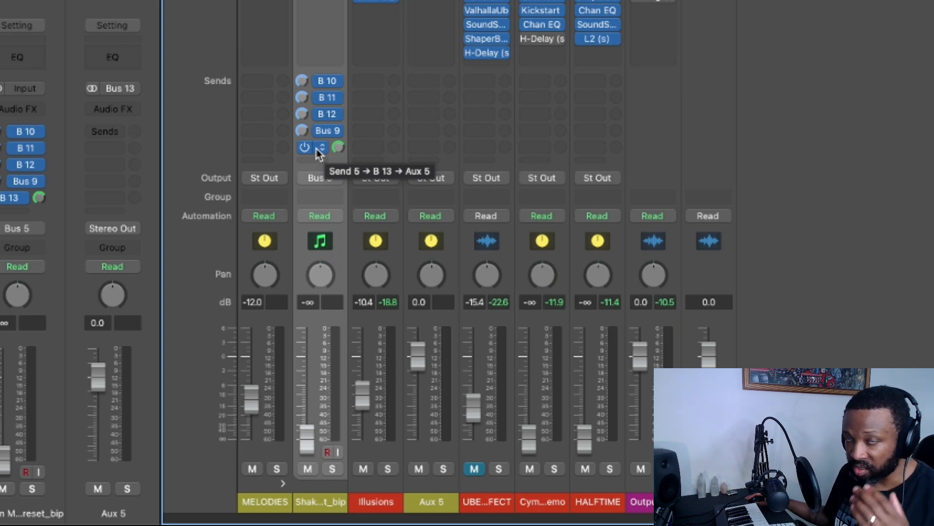
{"action": "left_click", "coordinate": [317, 150]}
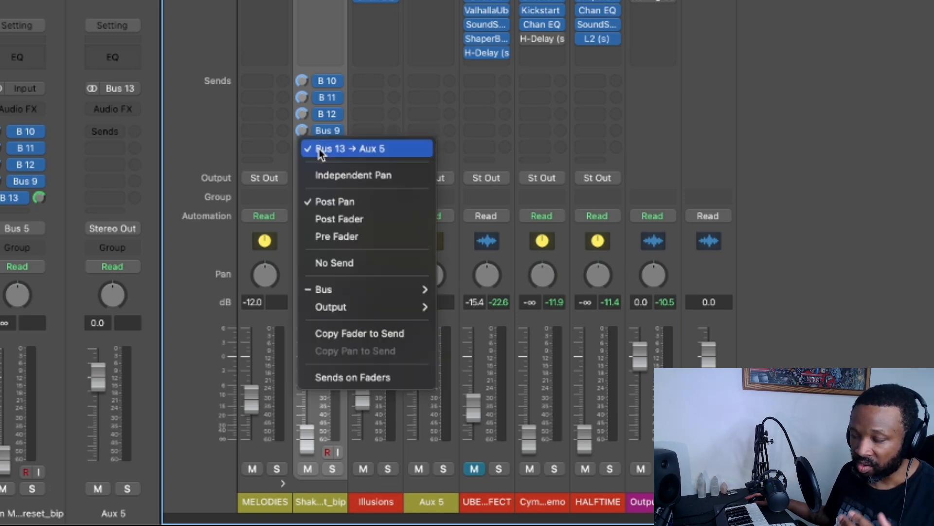
{"action": "left_click", "coordinate": [369, 235]}
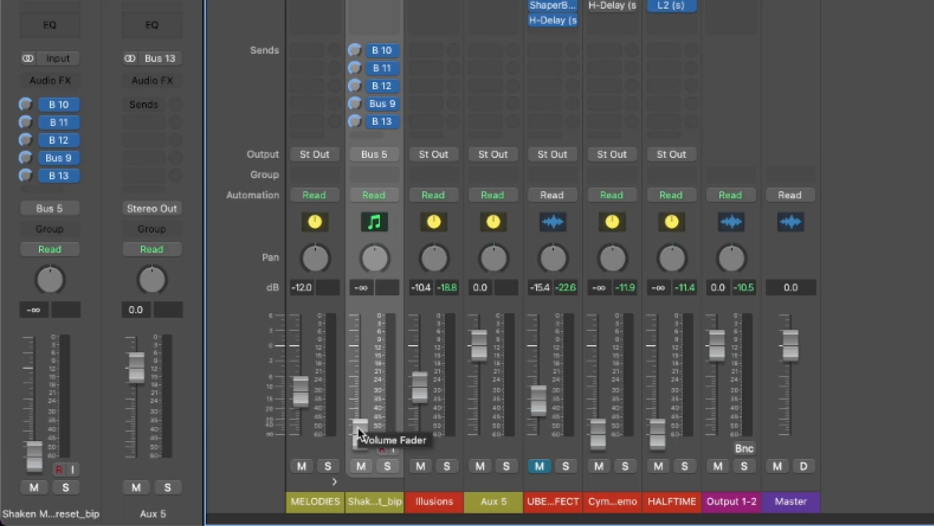
Raise the Shaken Multi Preset fader and return it to −∞, and bring the HALFTIME return's fader up to about −41 dB.
{"action": "left_click_drag", "start_coordinate": [147, 485], "coordinate": [148, 458]}
{"action": "left_click_drag", "start_coordinate": [360, 360], "coordinate": [360, 428]}
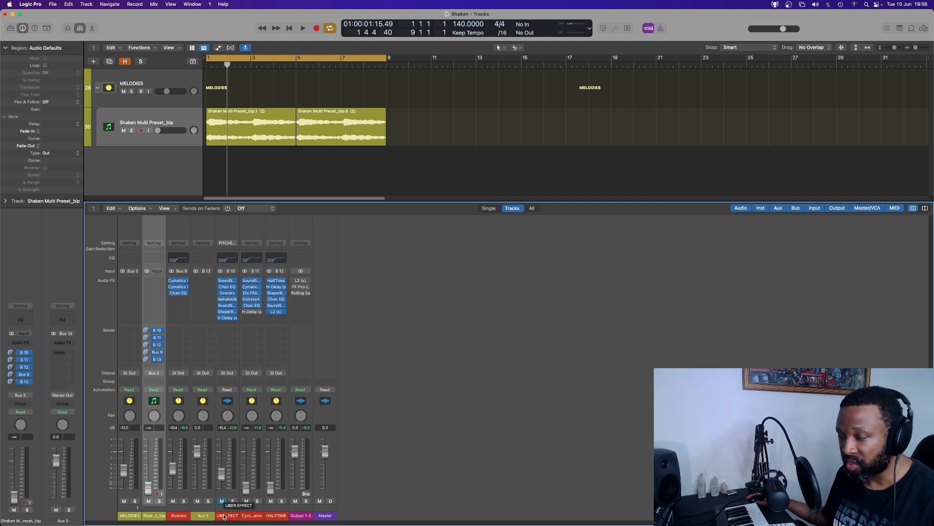
{"action": "mouse_move", "coordinate": [271, 488]}
{"action": "left_mouse_down"}
{"action": "mouse_move", "coordinate": [270, 473]}
{"action": "mouse_move", "coordinate": [270, 481]}
{"action": "left_mouse_up"}
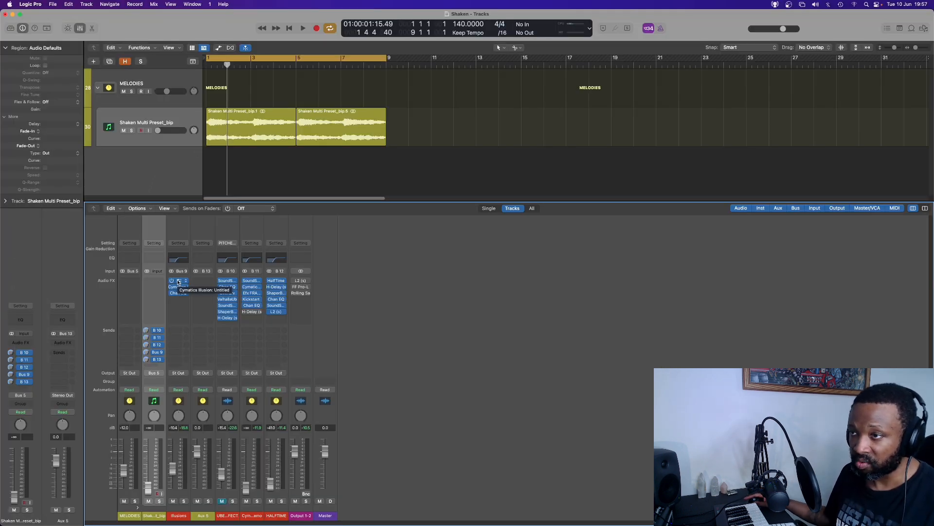
Open both Cymatics Illusion plug-ins on the Illusions return and arrange their windows to examine the [SEQ] Flourish and Toonz Illusions presets.
{"action": "left_click", "coordinate": [178, 281]}
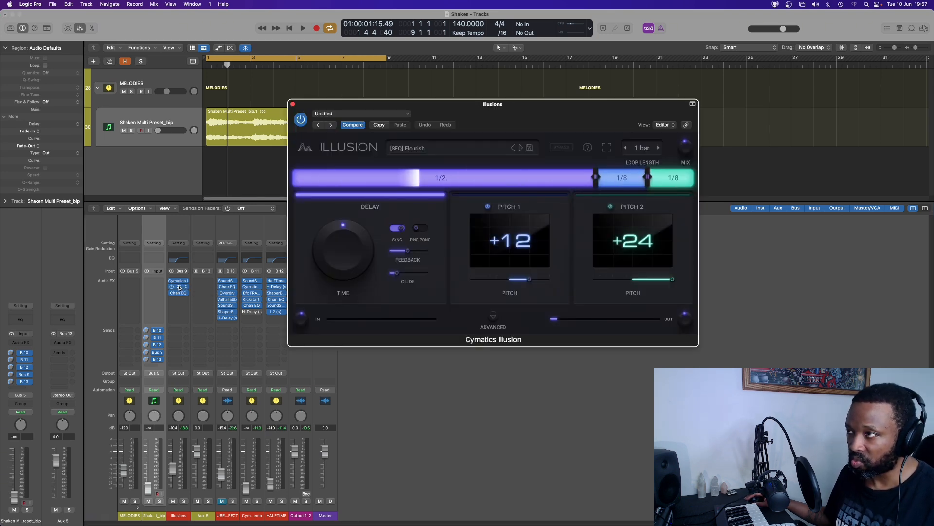
{"action": "left_click", "coordinate": [179, 287]}
{"action": "left_click_drag", "start_coordinate": [455, 106], "coordinate": [454, 108]}
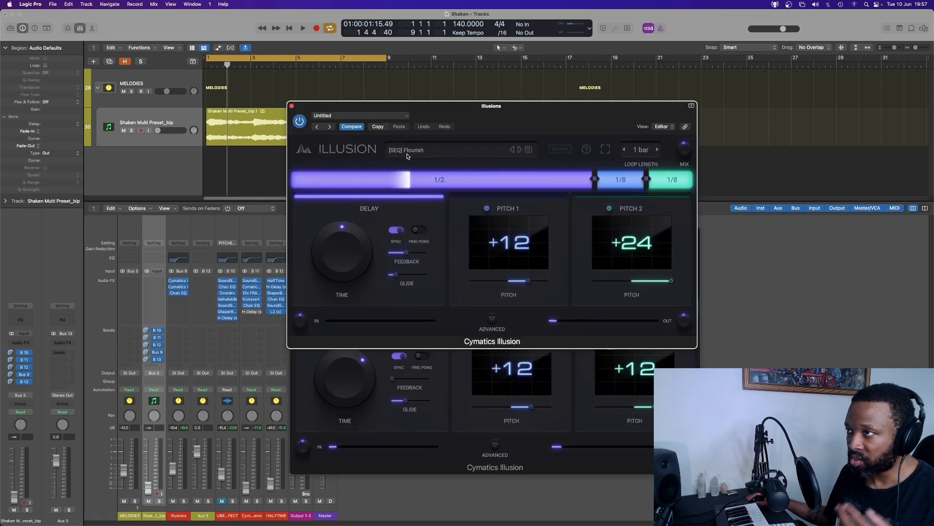
{"action": "left_click", "coordinate": [448, 459]}
{"action": "left_click_drag", "start_coordinate": [453, 241], "coordinate": [460, 149]}
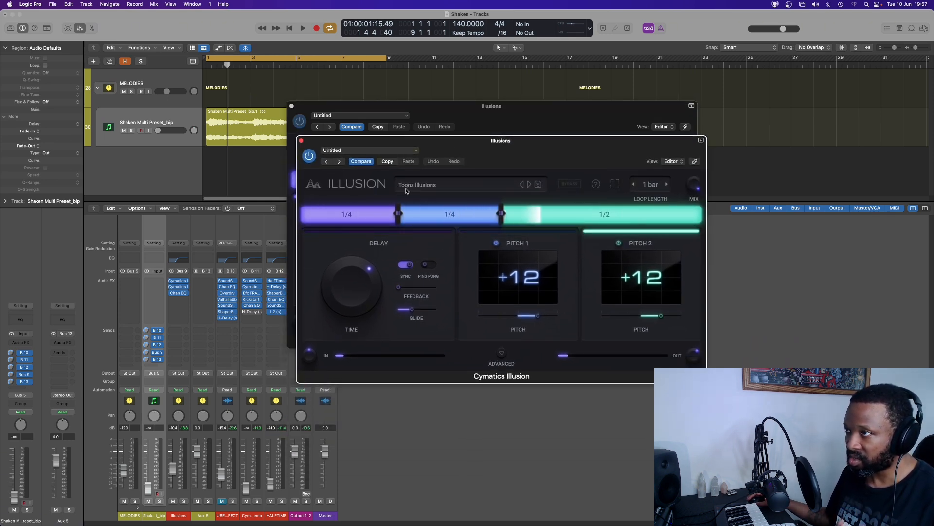
Expand the advanced section of the Toonz Illusions instance and show its modulation controls.
{"action": "mouse_move", "coordinate": [359, 278]}
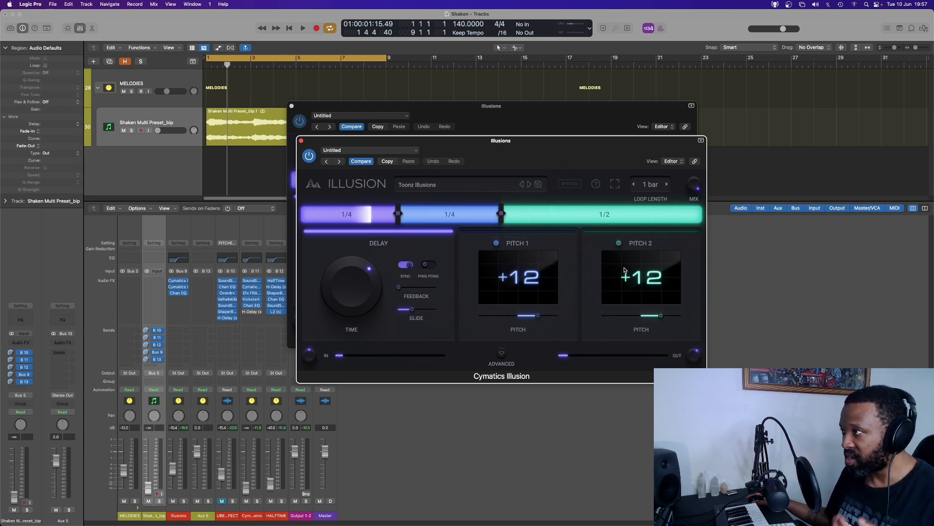
{"action": "left_click", "coordinate": [501, 352]}
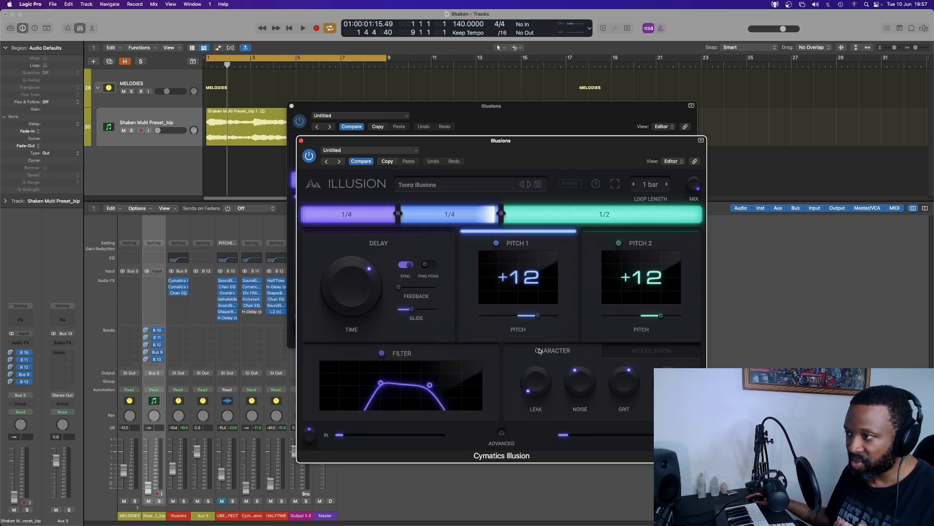
{"action": "left_click", "coordinate": [647, 353]}
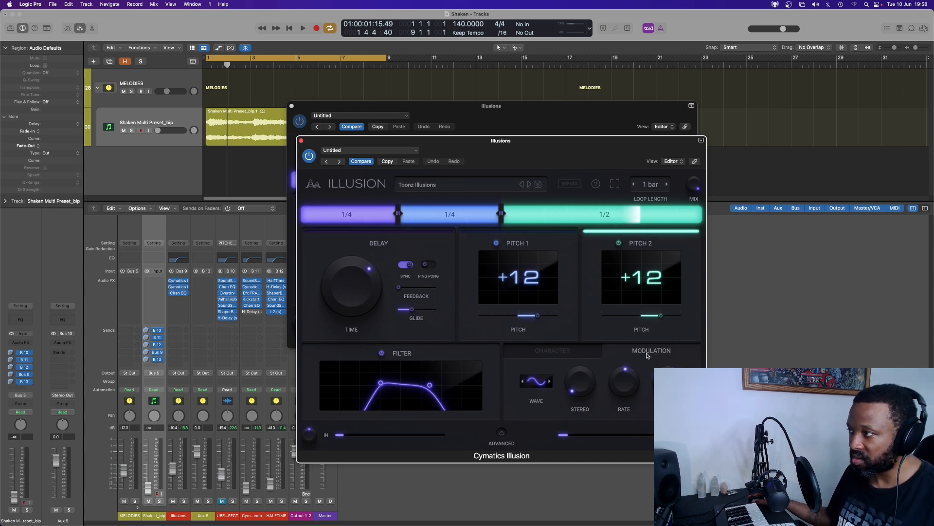
Open the Channel EQ on the Illusions return to examine its low cut, and hide all plug-in windows.
{"action": "left_click", "coordinate": [180, 294]}
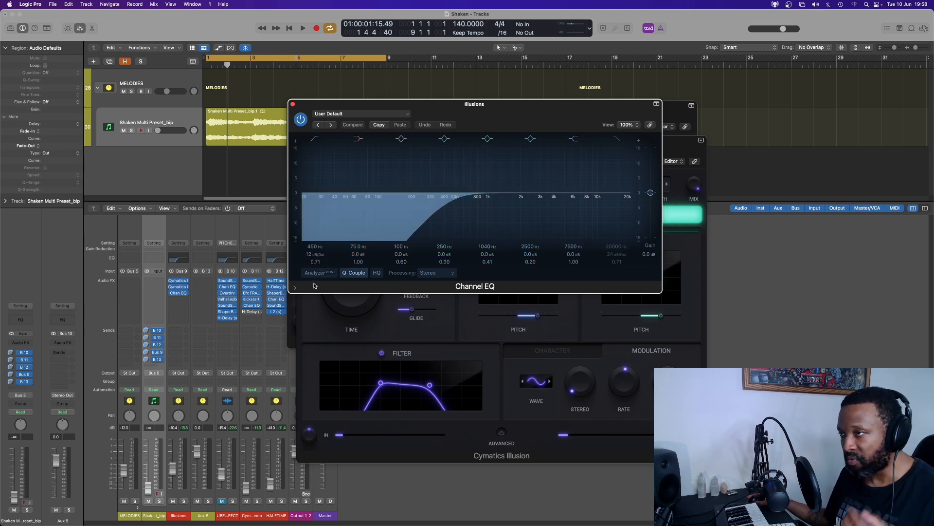
{"action": "key", "text": "v"}
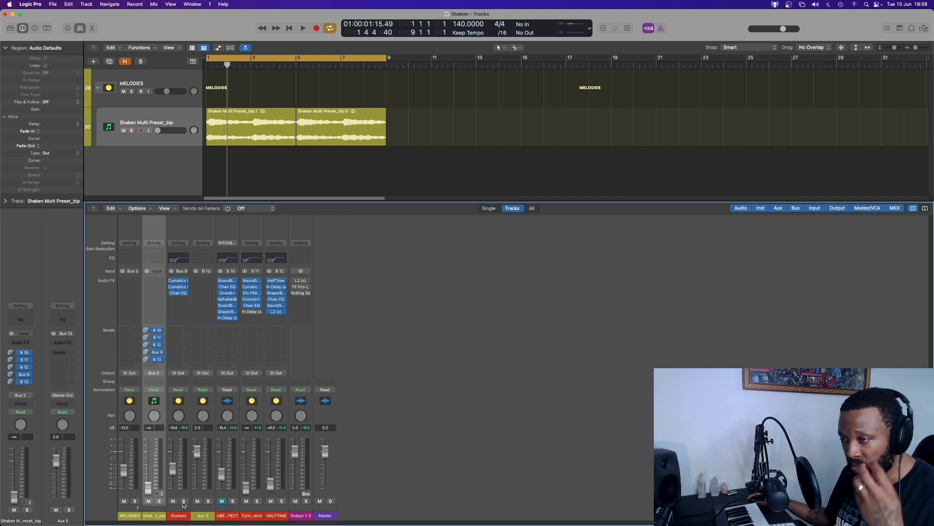
Solo the Illusions return, play a short passage to hear it alone, and turn the solo off.
{"action": "left_click", "coordinate": [184, 501]}
{"action": "key", "text": "space"}
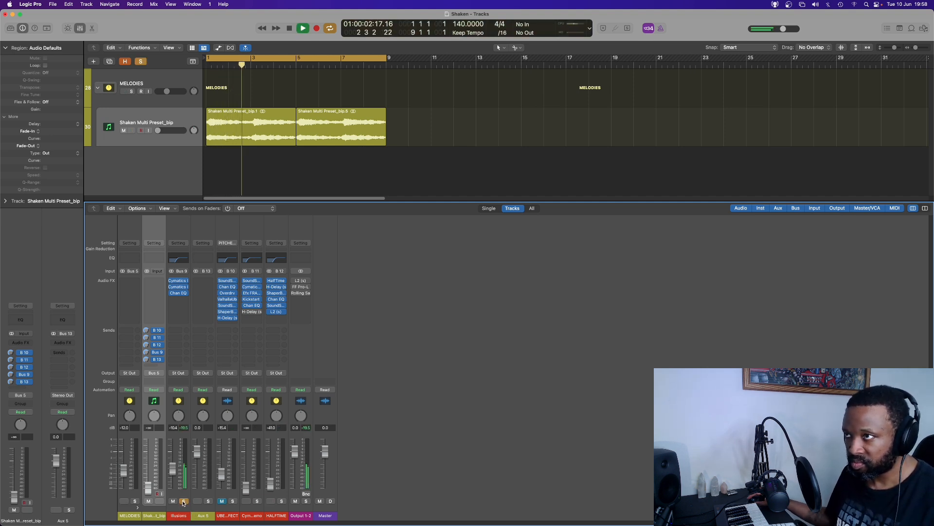
{"action": "key", "text": "space"}
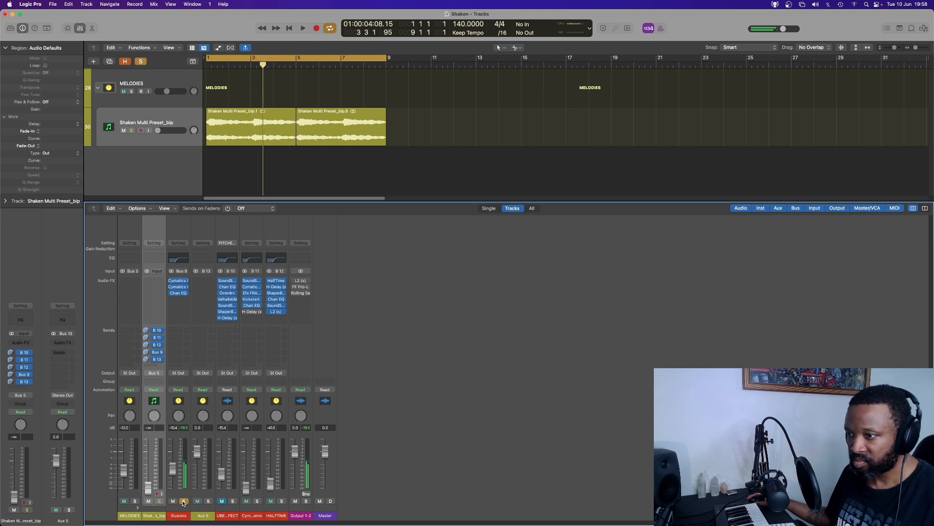
{"action": "left_click", "coordinate": [184, 501]}
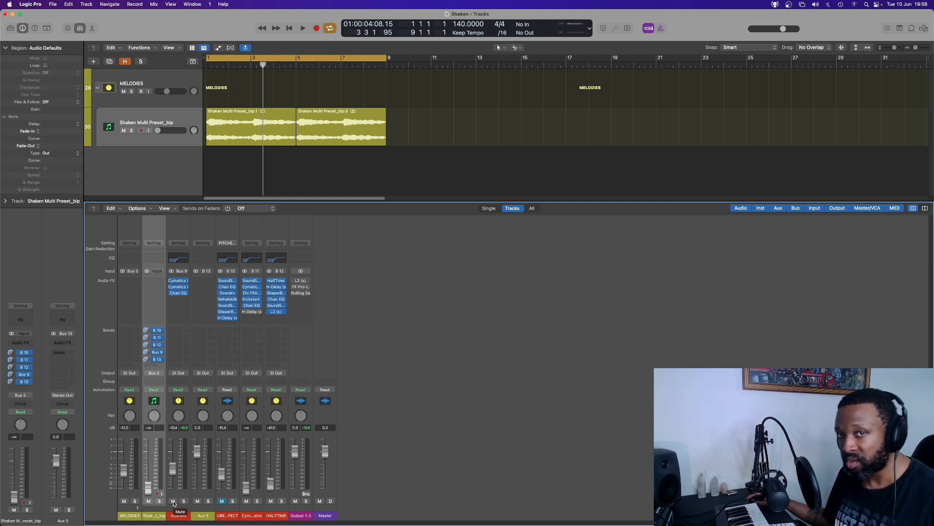
Mute the effect returns and raise the Shaken Multi Preset fader to −1.5 dB to play the dry melody.
{"action": "left_click", "coordinate": [173, 502]}
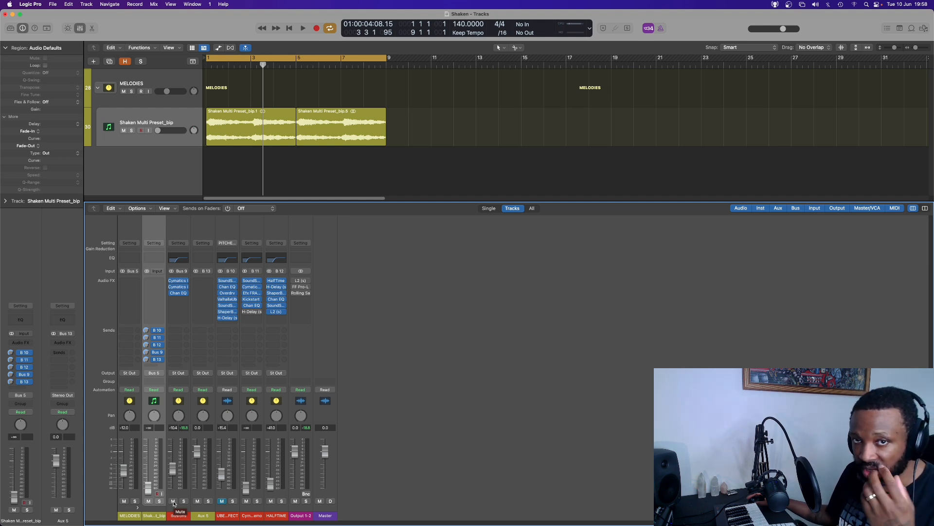
{"action": "key", "text": "space"}
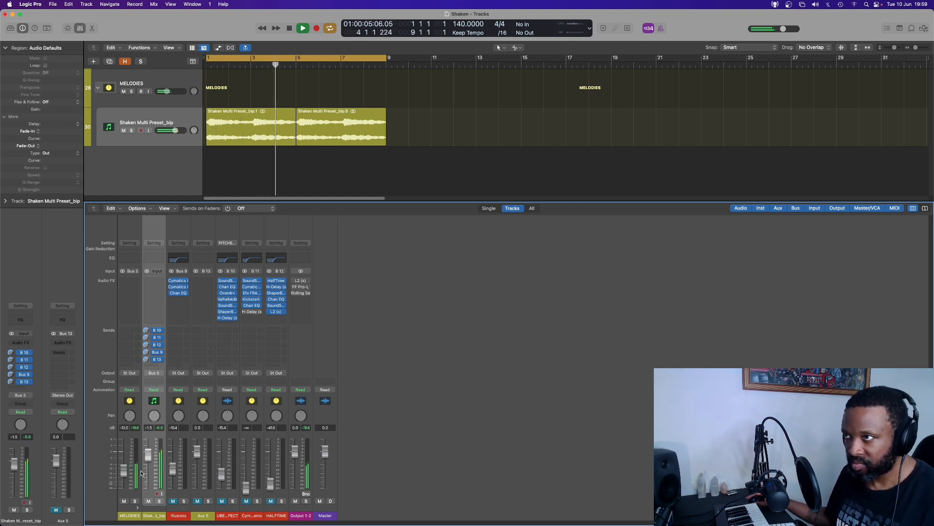
{"action": "key", "text": "space"}
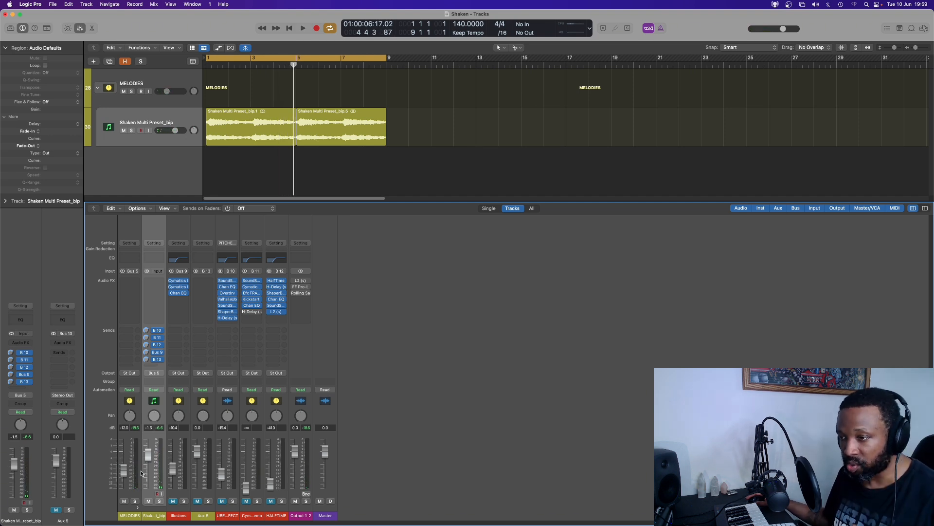
Open the SoundShifter Pitch plug-in on the UBER EFFECT return to examine its settings.
{"action": "left_click", "coordinate": [225, 326]}
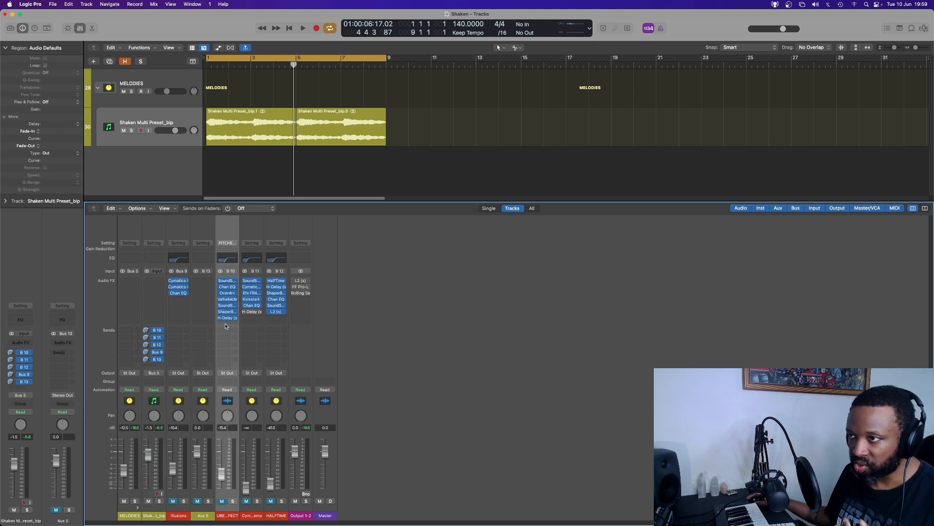
{"action": "left_click", "coordinate": [227, 281]}
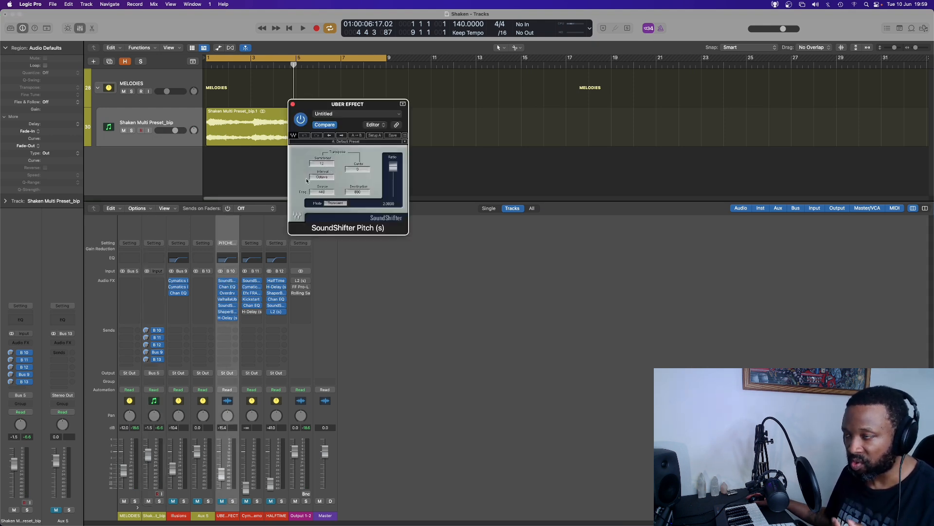
Examine the rest of the UBER EFFECT chain, from Channel EQ, Overdrive and ValhallaUberMod to SoundShifter, ShaperBox 3 and H-Delay, and hide the plug-in windows.
{"action": "left_click", "coordinate": [229, 288]}
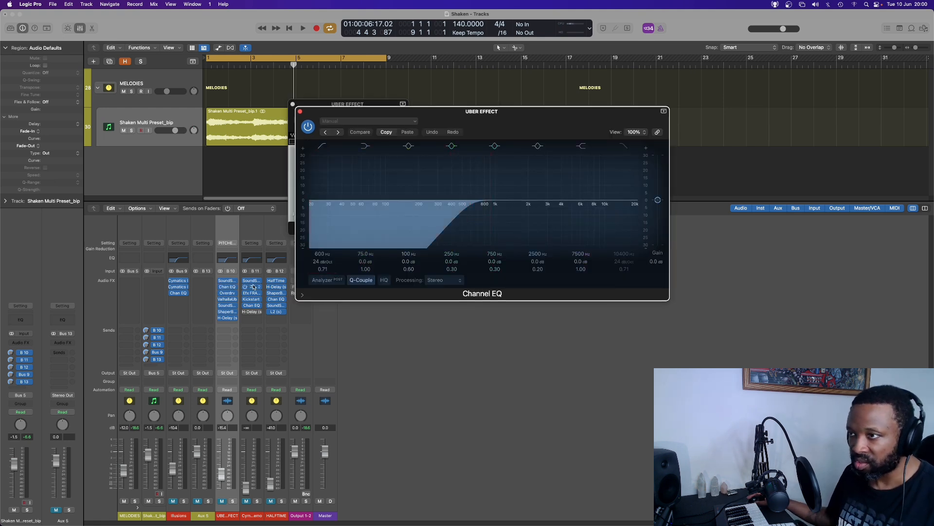
{"action": "left_click", "coordinate": [227, 293]}
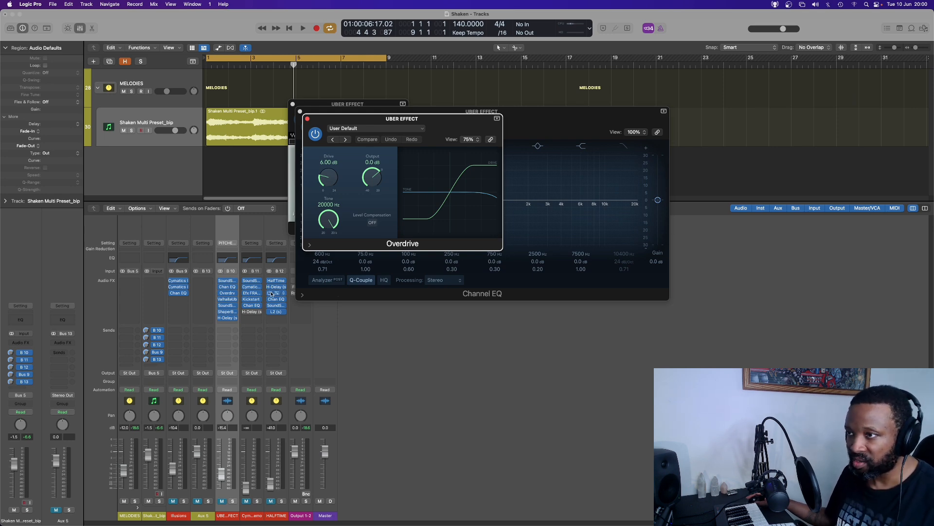
{"action": "left_click", "coordinate": [227, 299]}
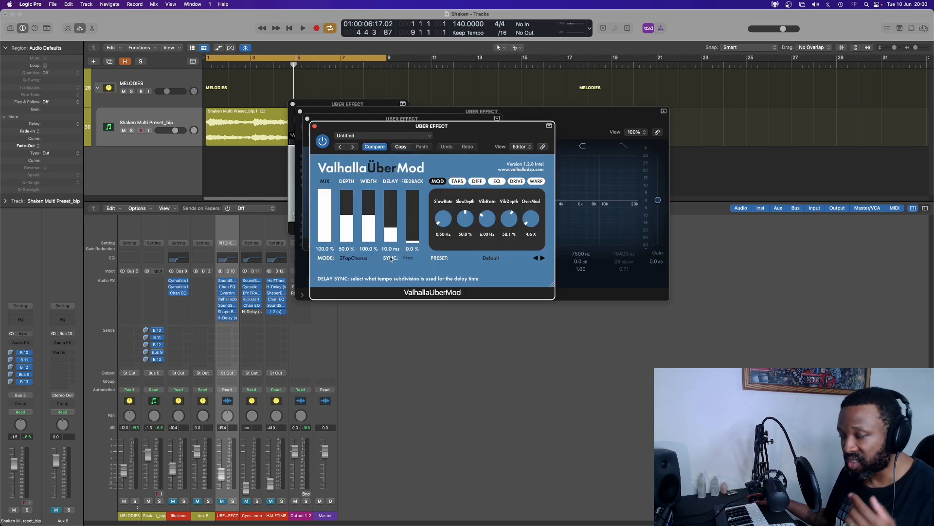
{"action": "left_click", "coordinate": [228, 305]}
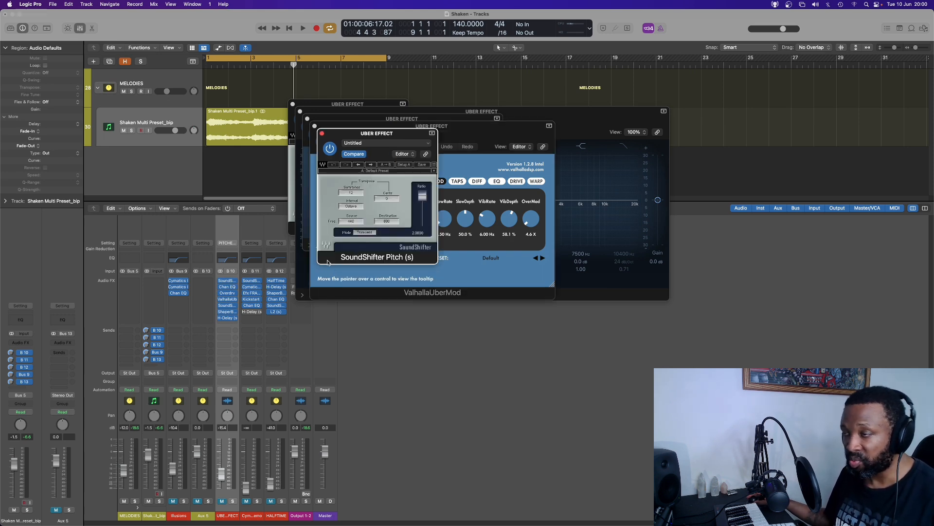
{"action": "left_click", "coordinate": [227, 312]}
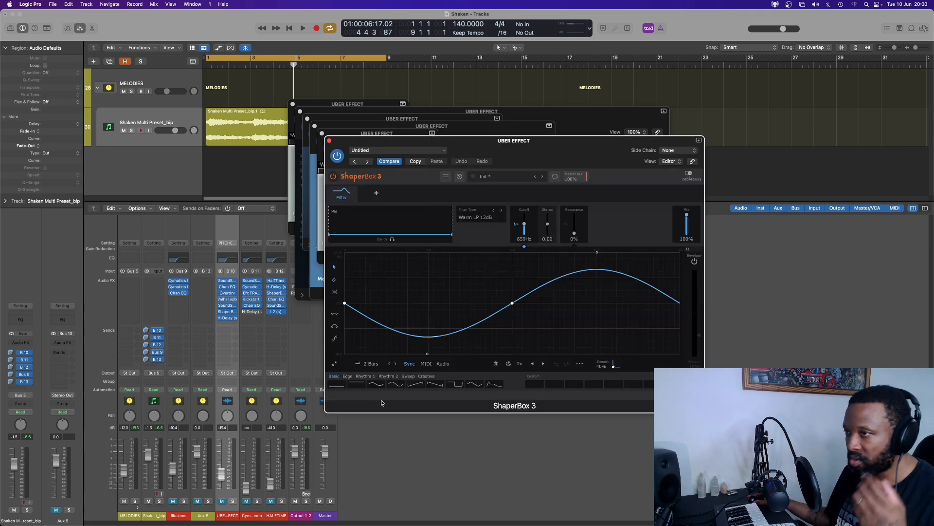
{"action": "left_click", "coordinate": [227, 318]}
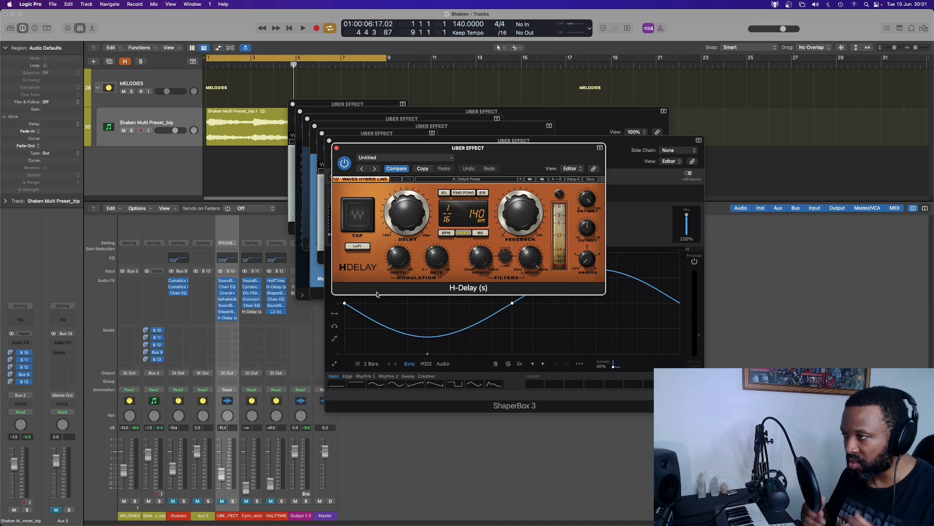
{"action": "key", "text": "v"}
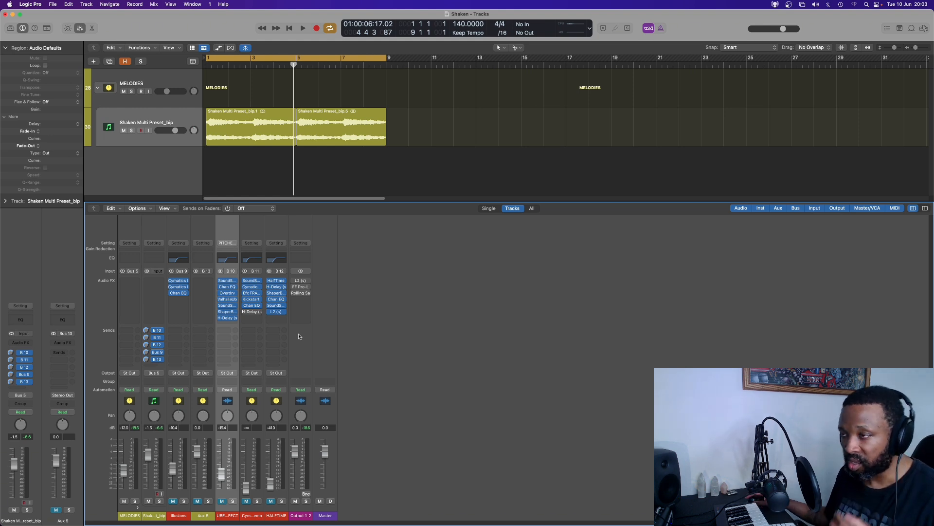
Open Rolling Sampler on Output 1-2, move its window clear of the regions, and enable the plug-in.
{"action": "left_click", "coordinate": [300, 292]}
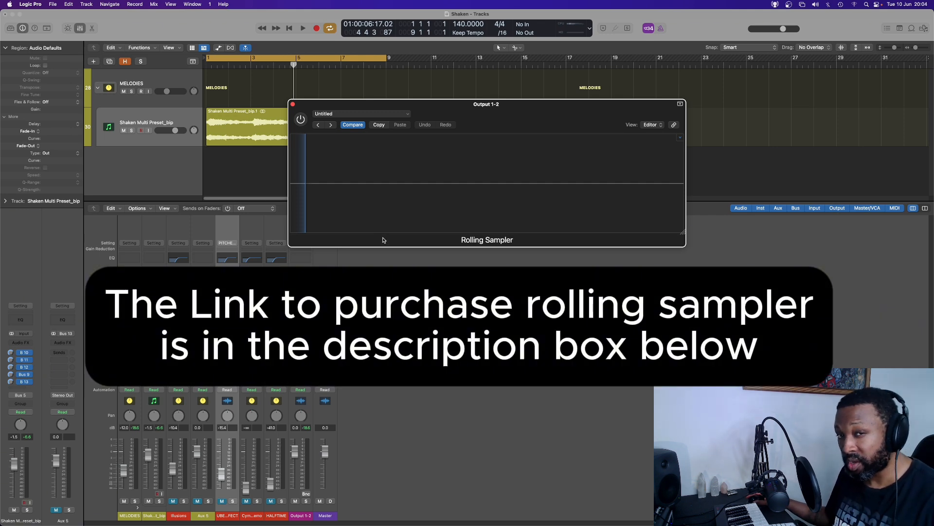
{"action": "left_click_drag", "start_coordinate": [399, 108], "coordinate": [439, 118]}
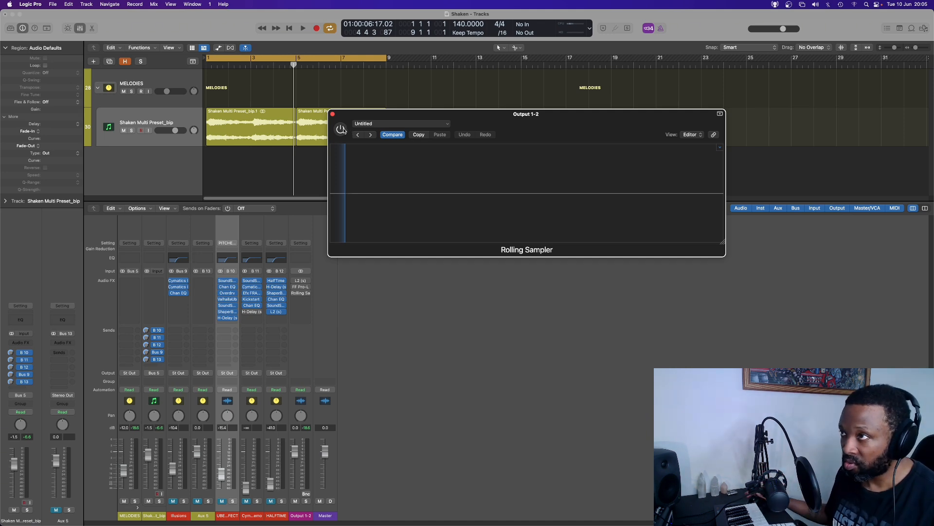
{"action": "left_click", "coordinate": [341, 129]}
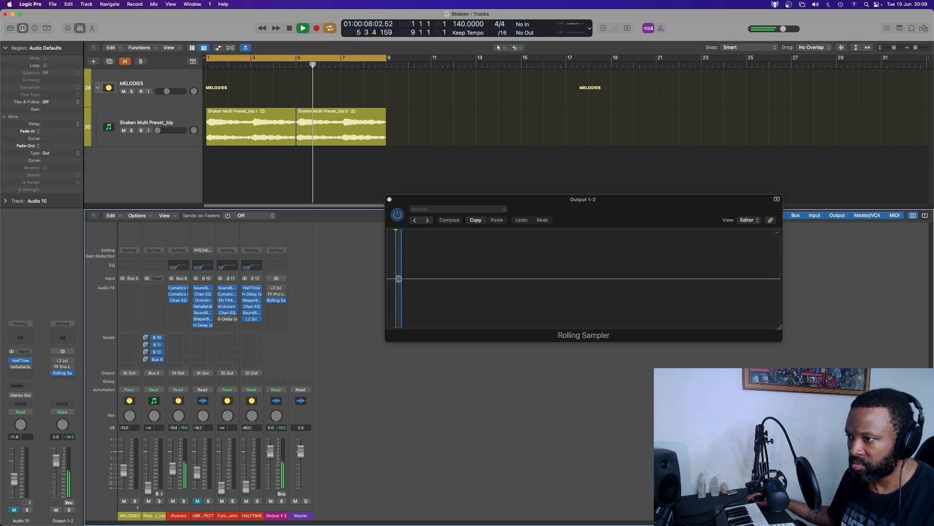
Ride the HALFTIME fader and toggle the UBER EFFECT mute during playback while Rolling Sampler captures the performance.
{"action": "left_click_drag", "start_coordinate": [246, 488], "coordinate": [246, 466]}
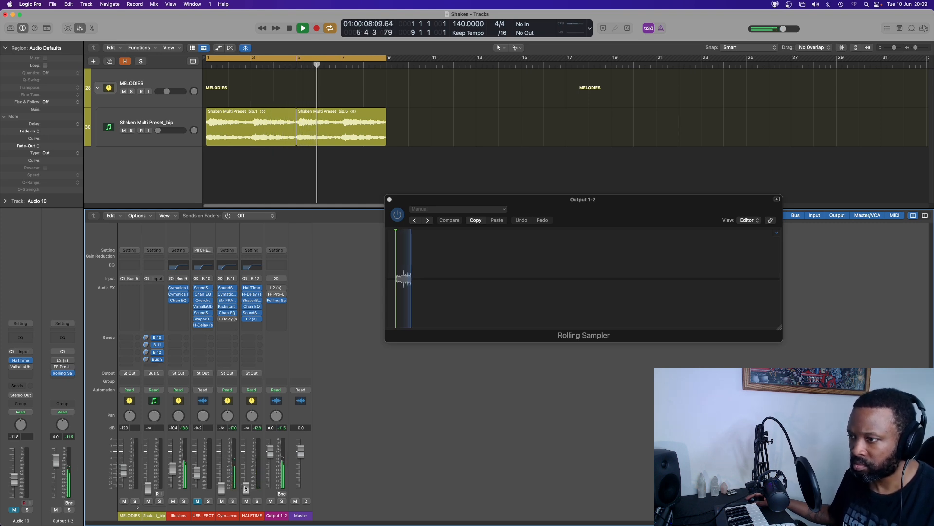
{"action": "left_click_drag", "start_coordinate": [246, 487], "coordinate": [245, 460]}
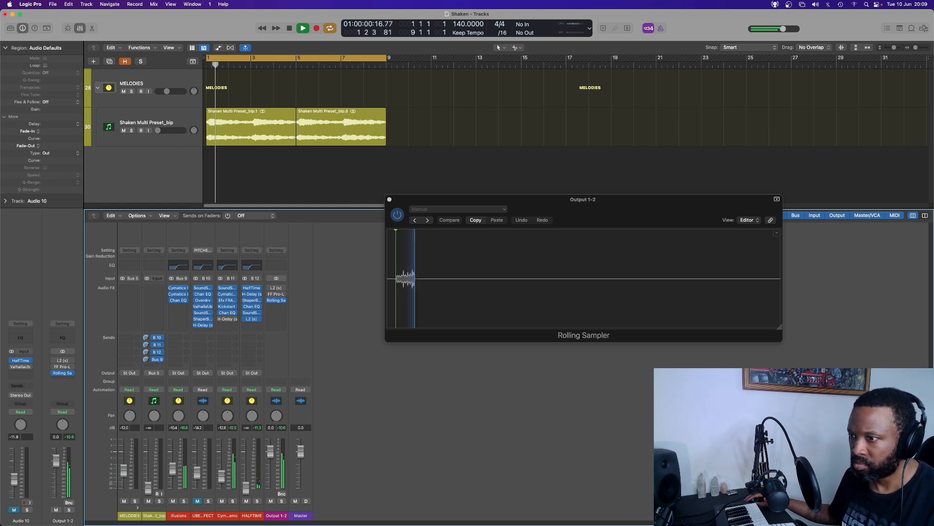
{"action": "left_click", "coordinate": [198, 501]}
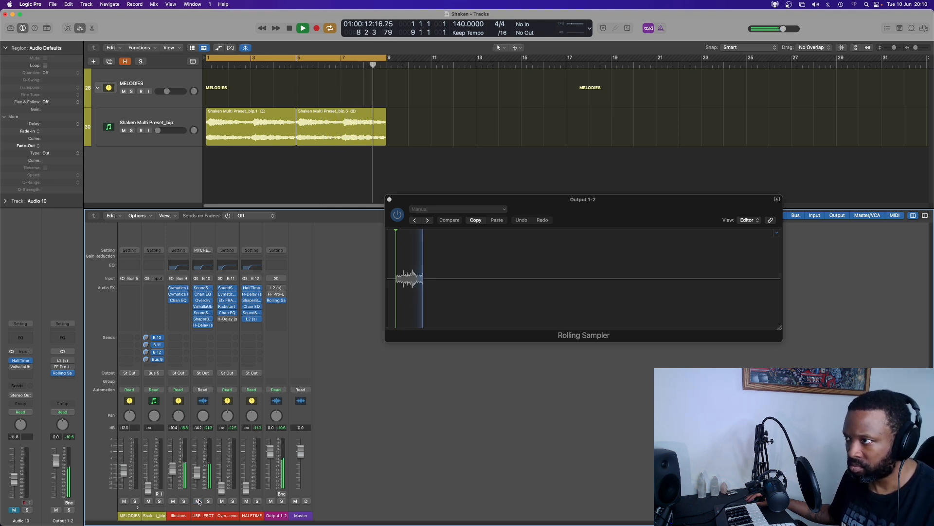
{"action": "left_click", "coordinate": [198, 501]}
Stop playback and place the passage captured in Rolling Sampler on the timeline below the Shaken Multi Preset track.
{"action": "key", "text": "space"}
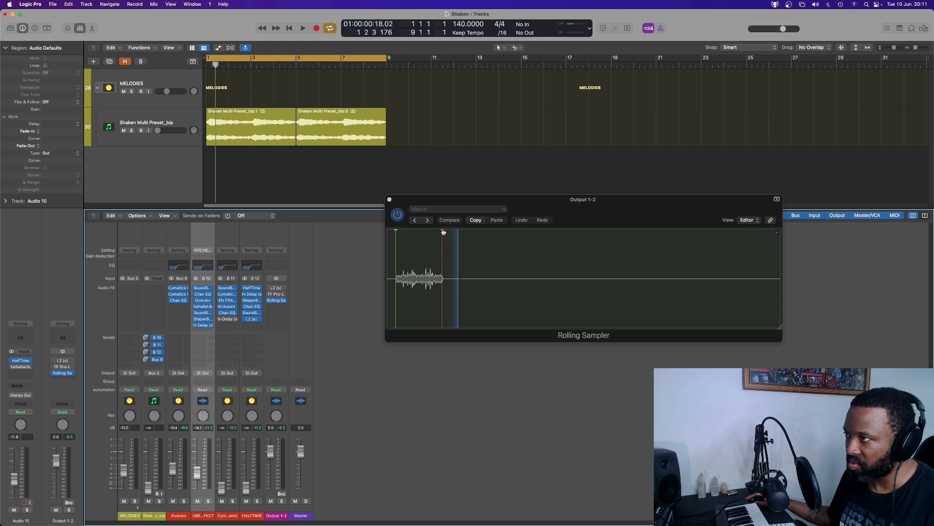
{"action": "left_click_drag", "start_coordinate": [442, 231], "coordinate": [214, 171]}
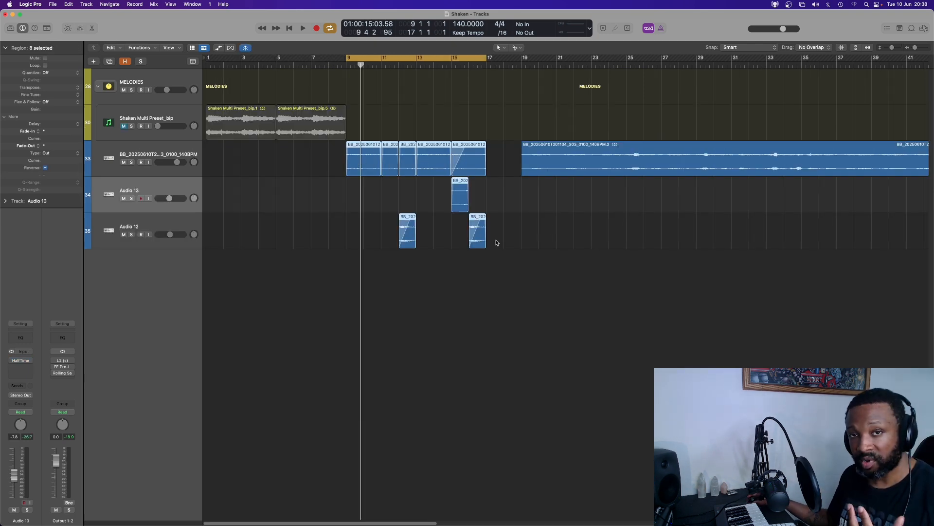
Play the chopped and layered resampled regions in the bar 9 to 17 cycle, and stop playback.
{"action": "key", "text": "space"}
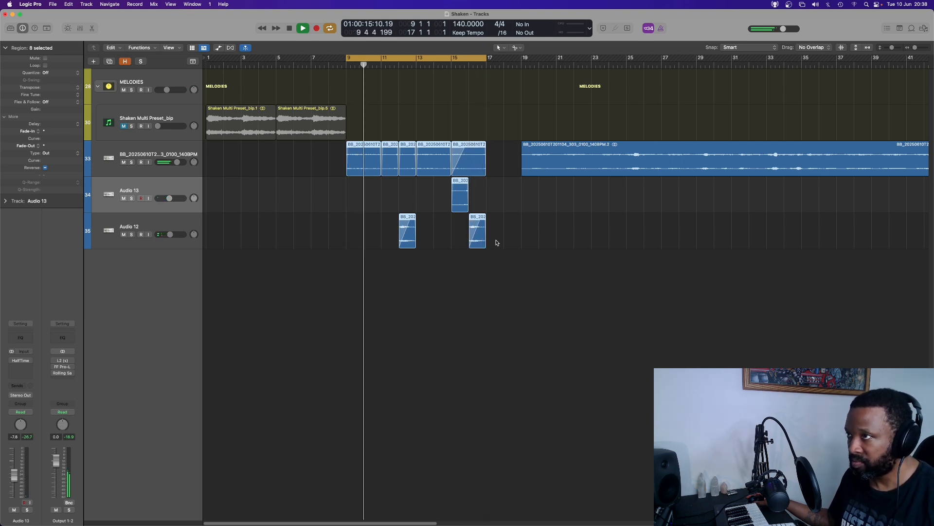
{"action": "key", "text": "space"}
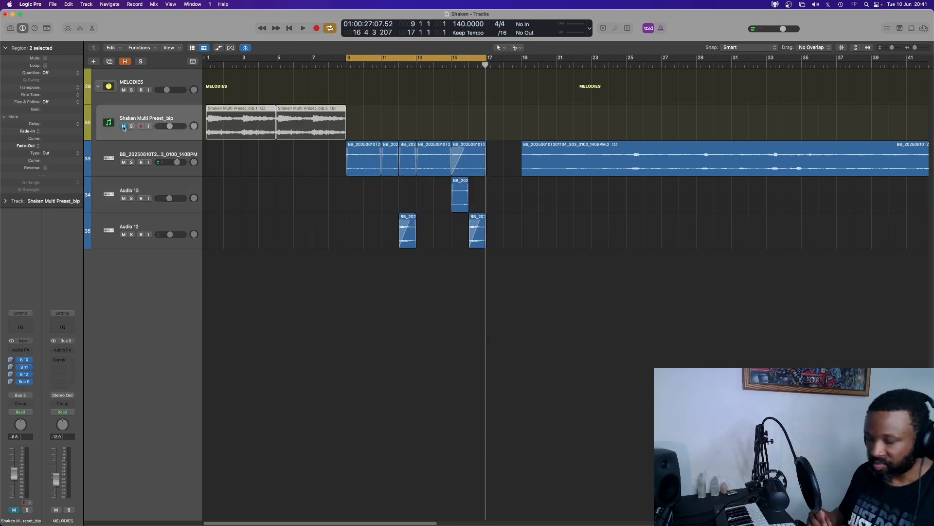